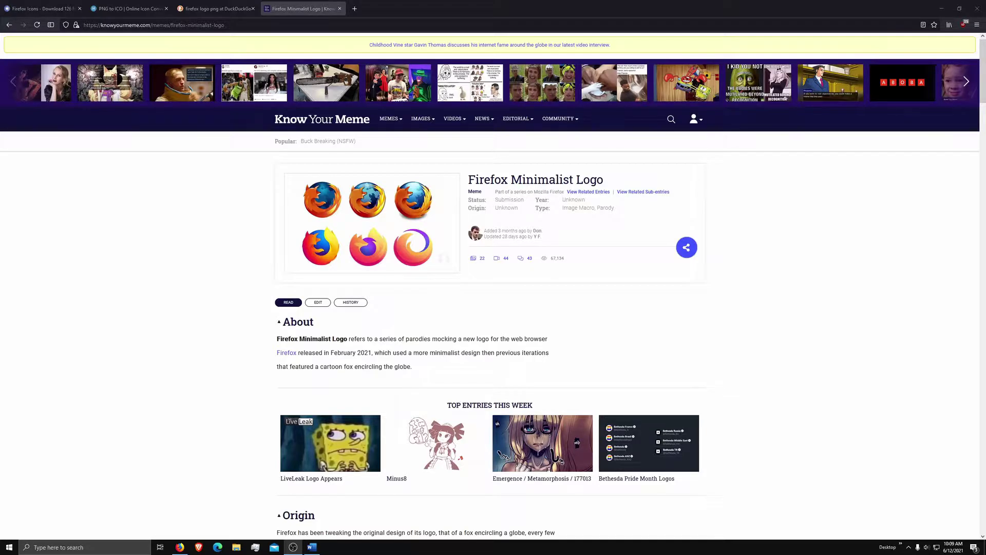
- Open and close a new tab, then minimize Firefox and restore it with Alt+Tab
click(355, 9)
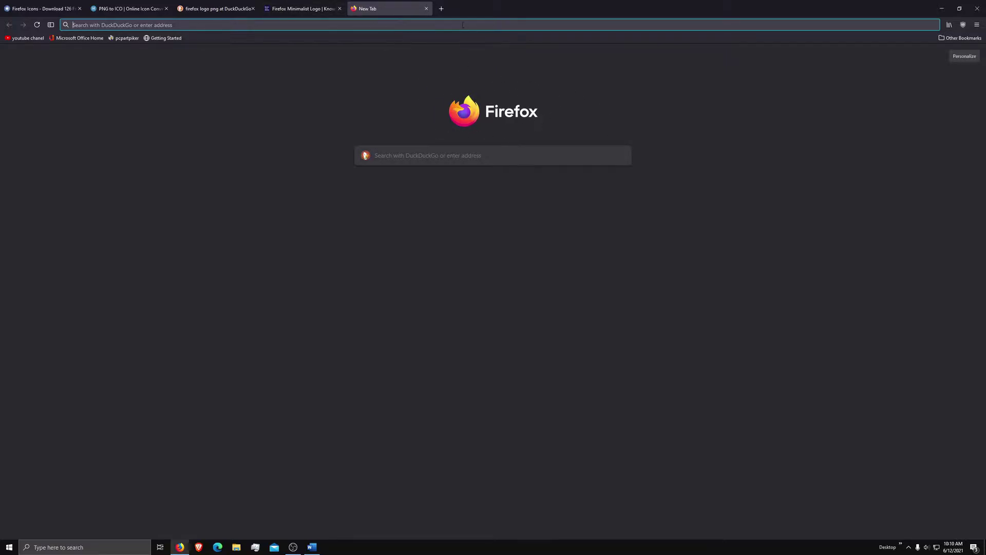
click(428, 9)
click(942, 8)
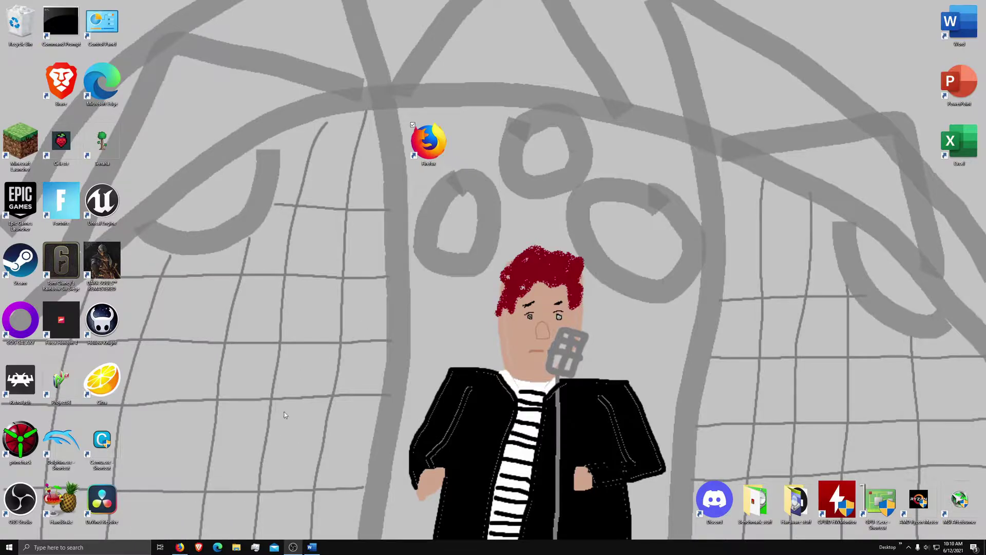
key(alt+Tab)
- Switch between the PNG to ICO and image-results tabs, then preview the Wikimedia Firefox logo
click(220, 8)
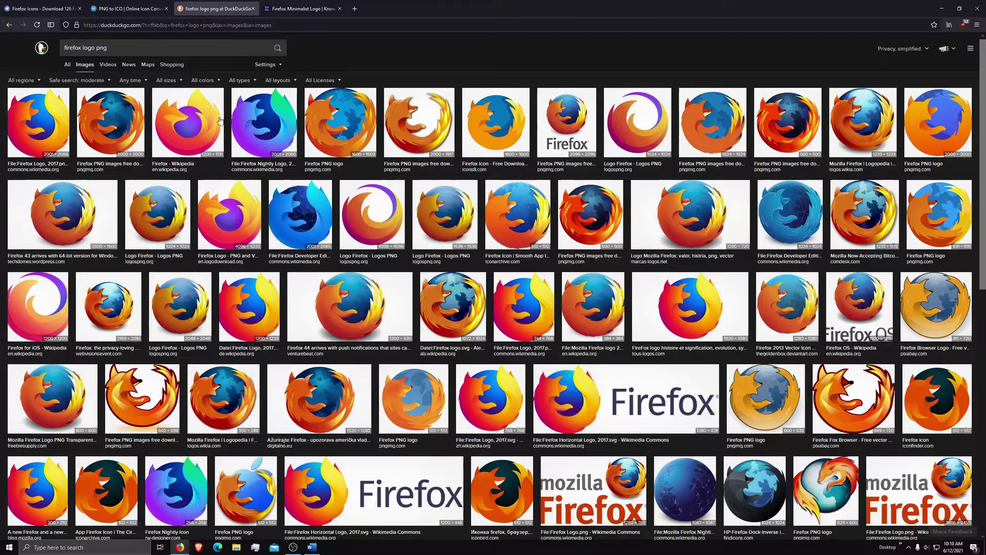
click(131, 8)
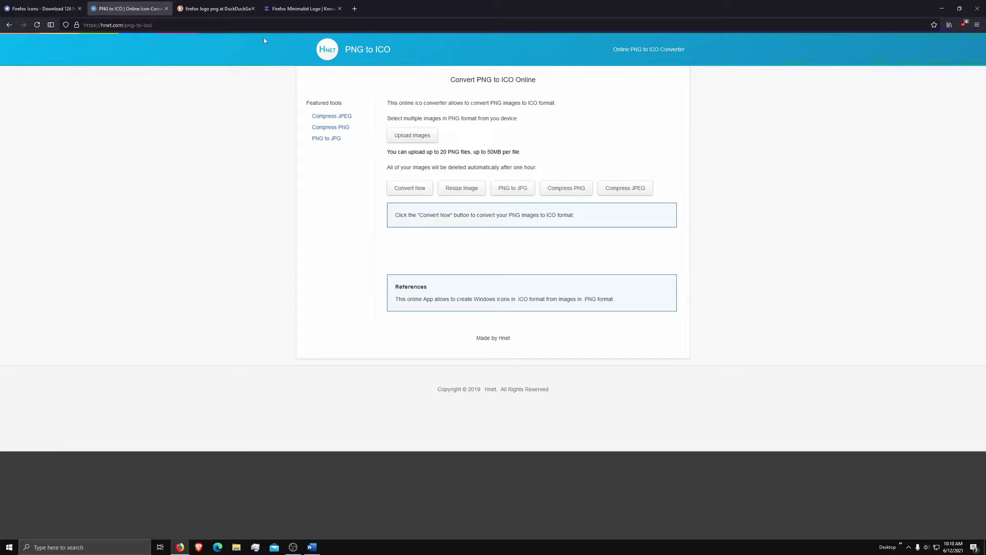
click(185, 8)
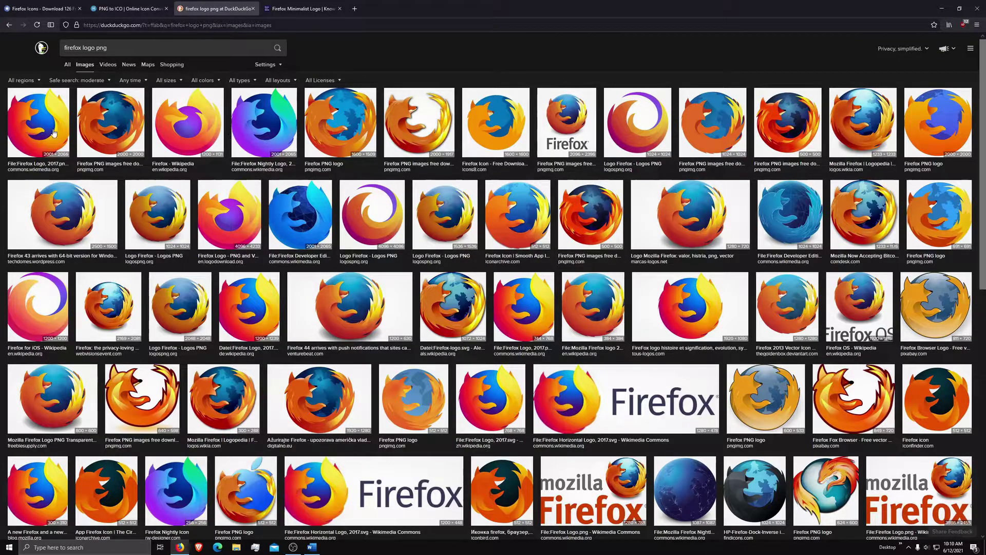
click(109, 6)
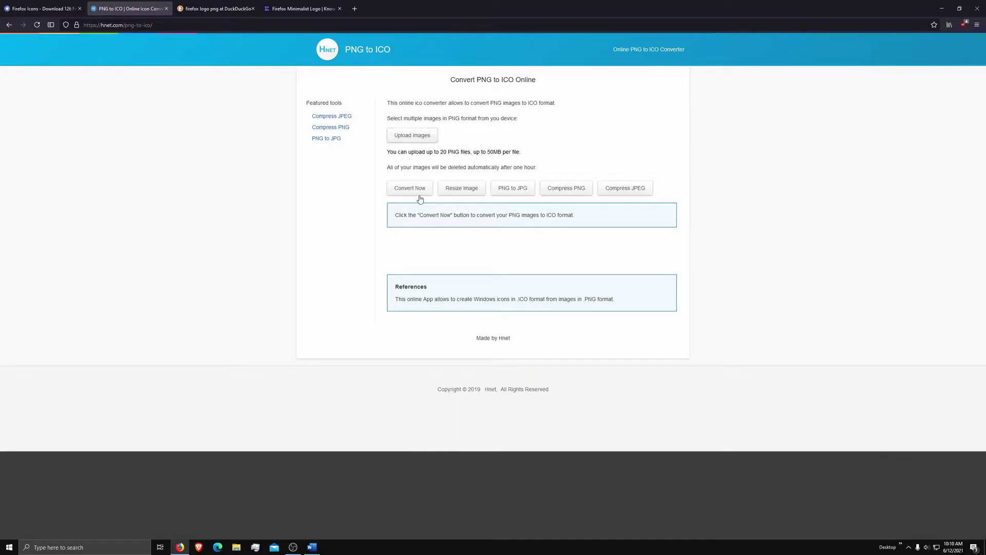
click(203, 9)
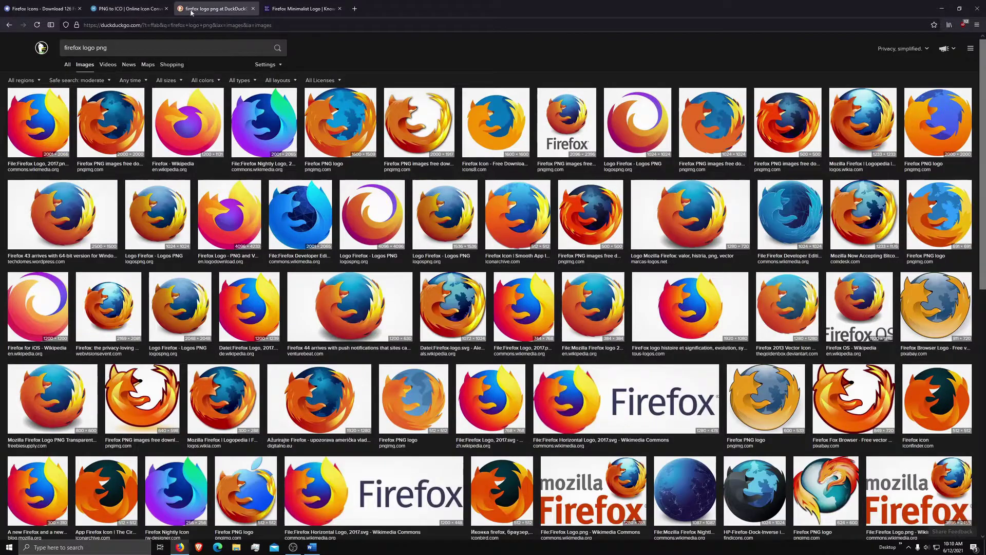
click(34, 136)
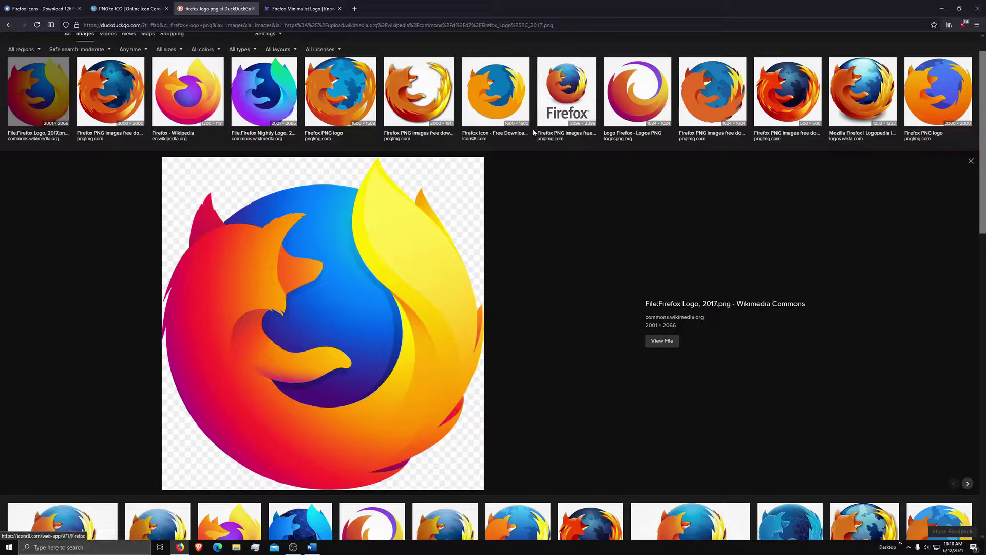
- Save the Firefox Nightly logo to Pictures as waterfox.png, overwriting the existing file
click(268, 90)
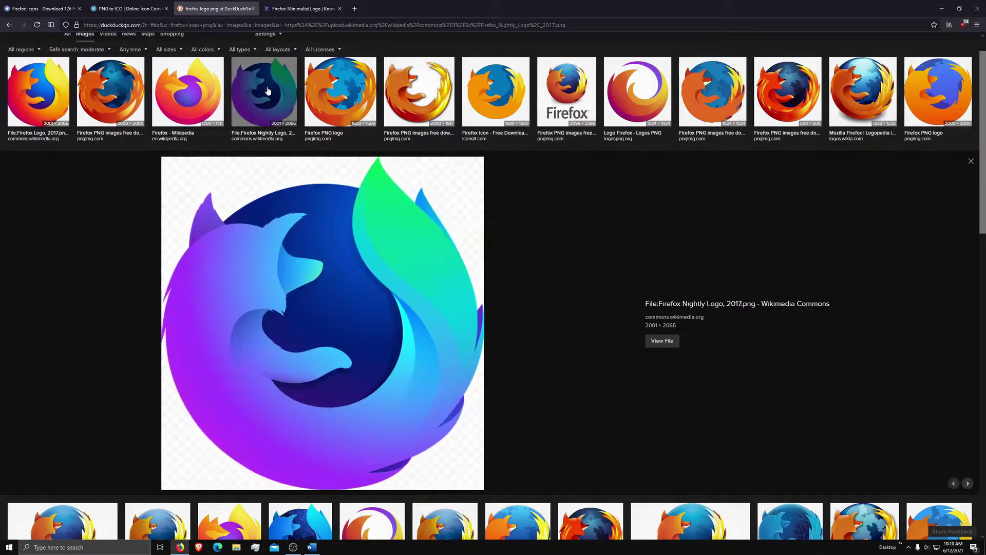
right_click(318, 333)
click(345, 386)
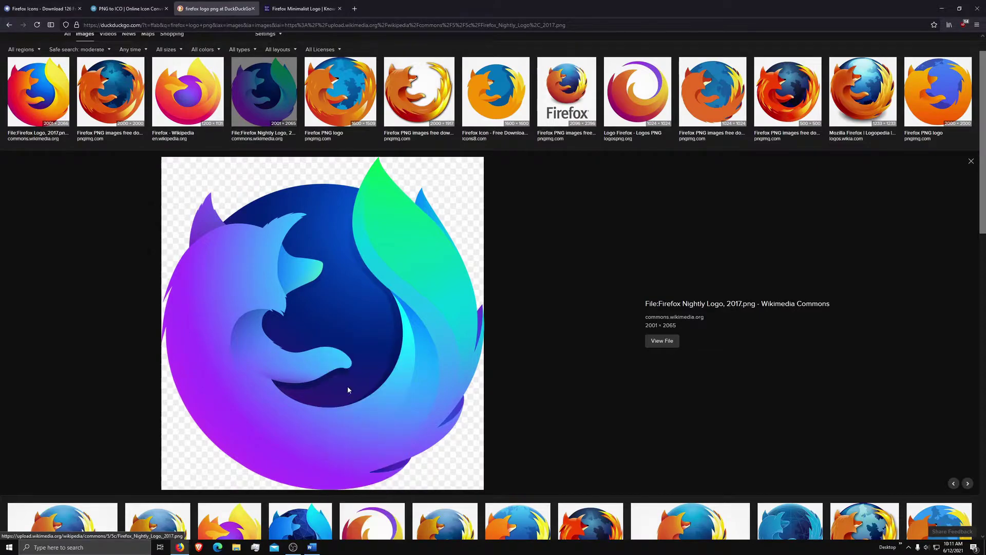
click(113, 168)
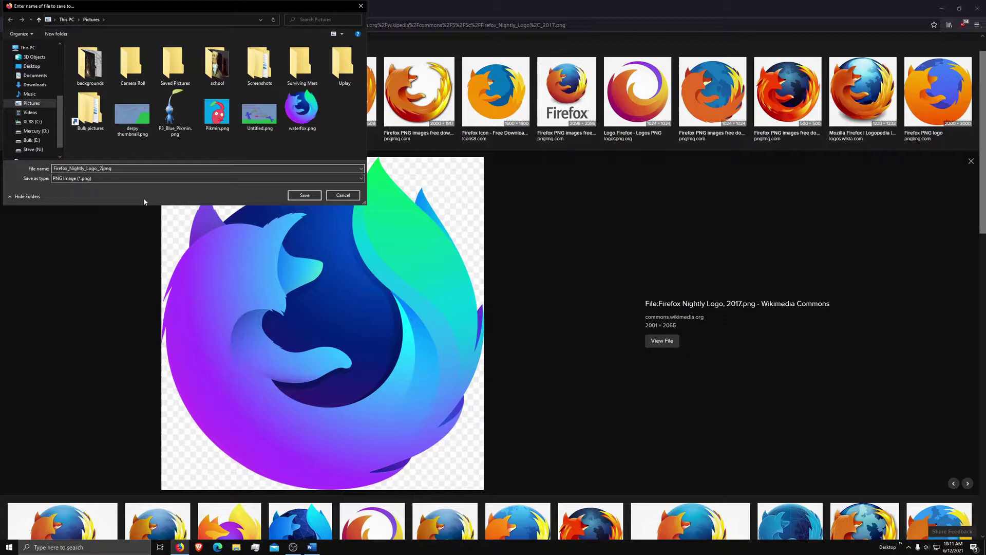
key(BackSpace)
key(BackSpace)
key(BackSpace)
key(BackSpace)
key(BackSpace)
key(BackSpace)
click(304, 195)
click(512, 274)
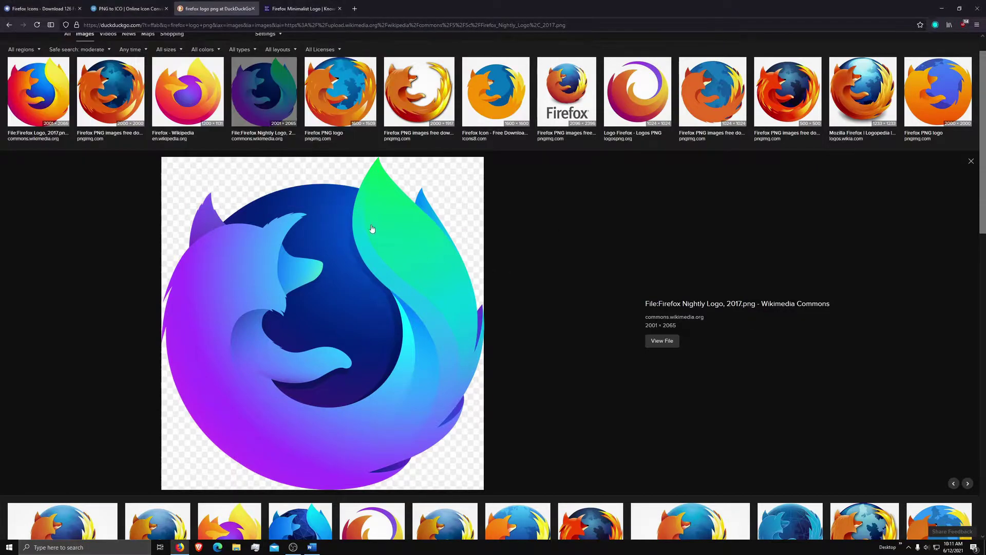
- Upload waterfox.png to Hnet PNG to ICO, convert it and download the ICO
click(127, 8)
click(407, 136)
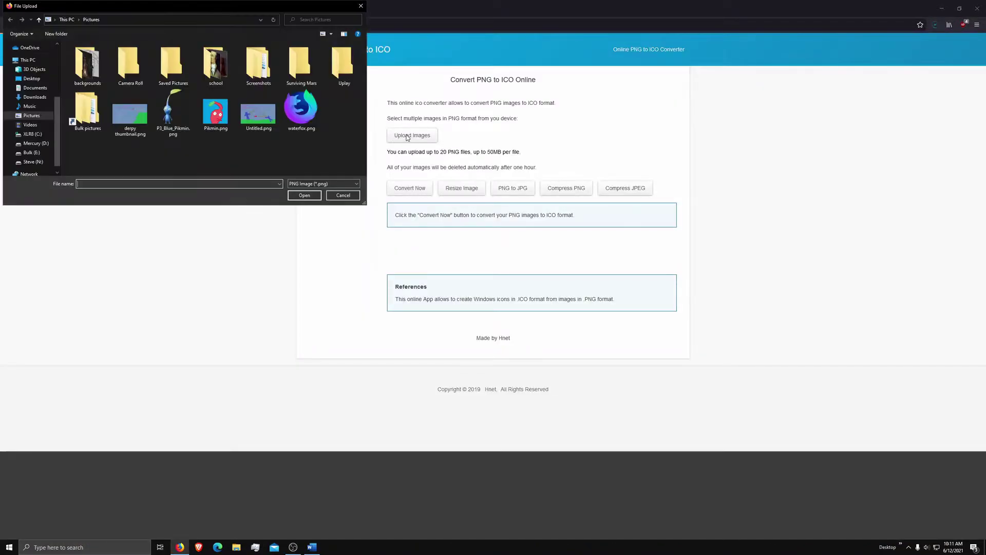
click(301, 116)
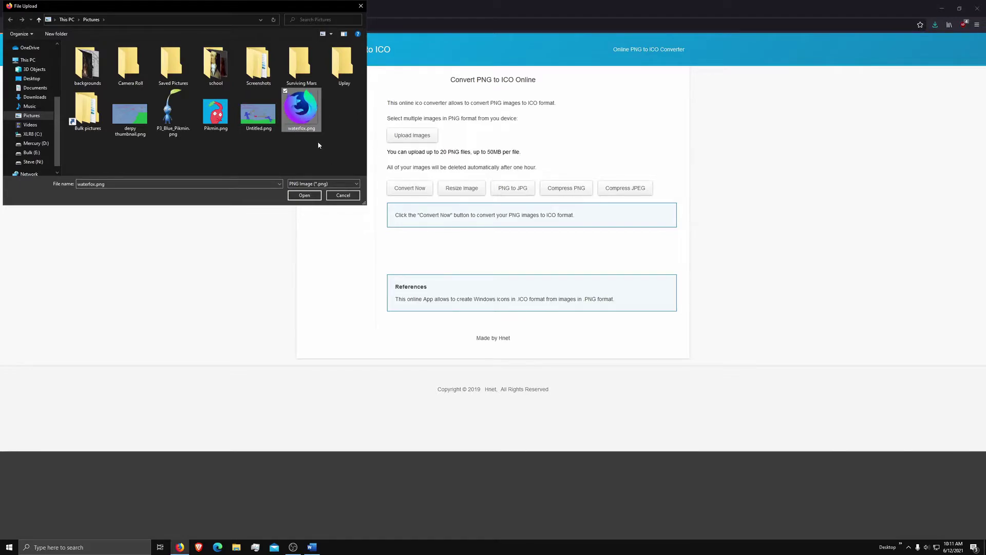
mouse_move(258, 115)
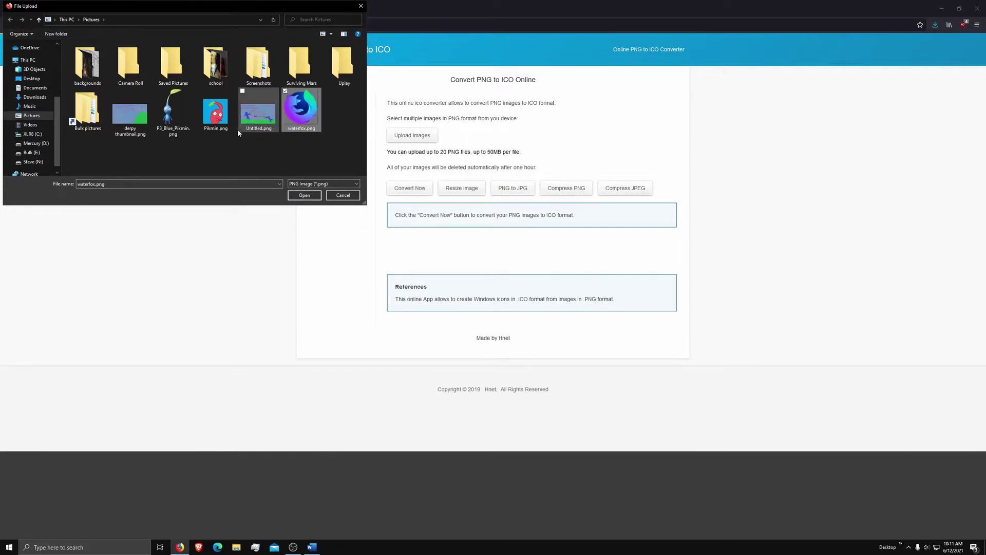
click(303, 195)
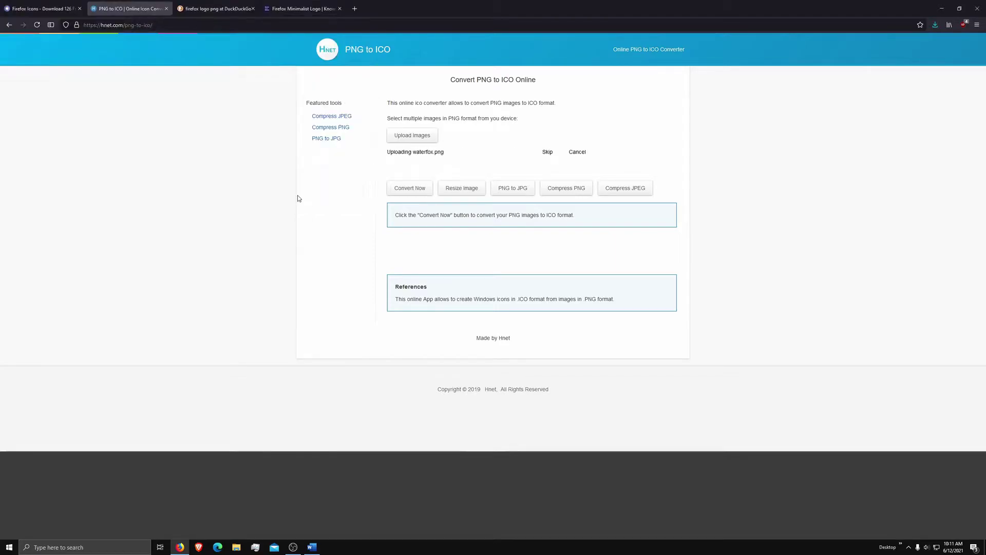
click(417, 191)
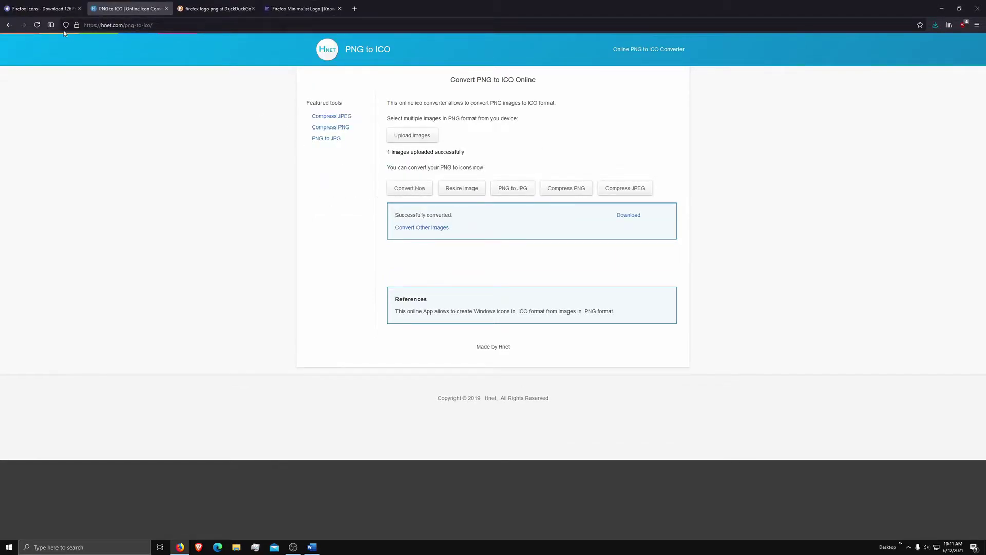
click(629, 215)
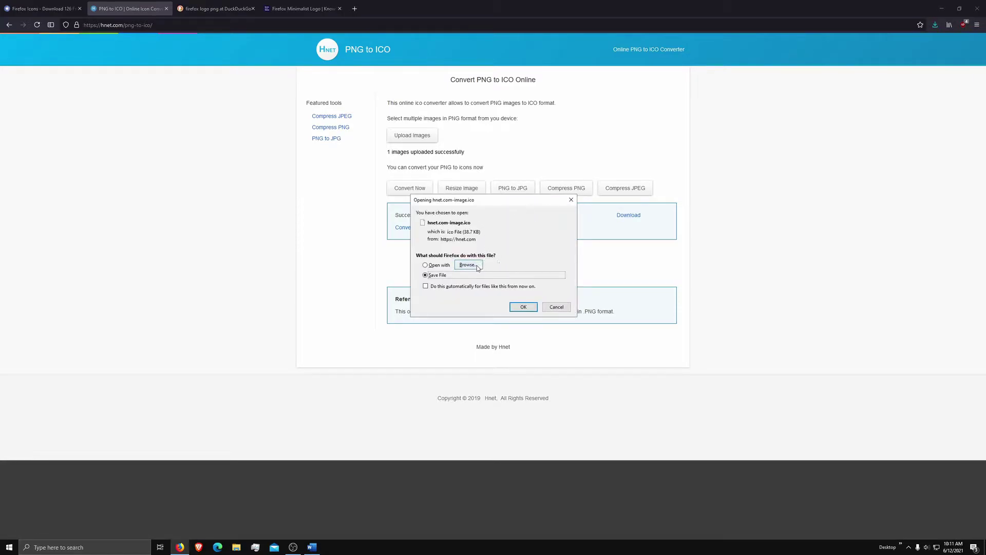
click(571, 199)
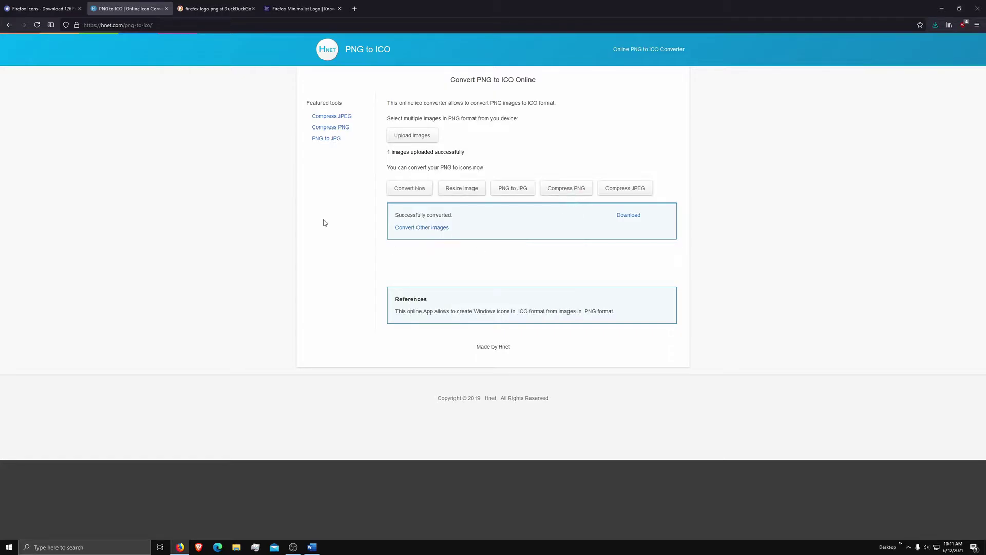
- Open the FS Ubuntu Apps firefox icon page on IconArchive after glancing at the converter tab
click(67, 5)
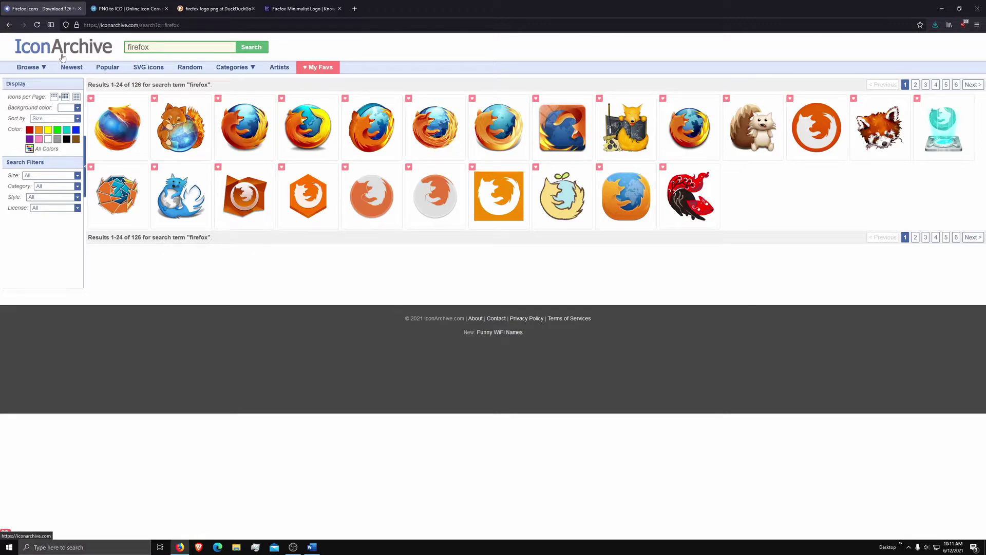
mouse_move(117, 128)
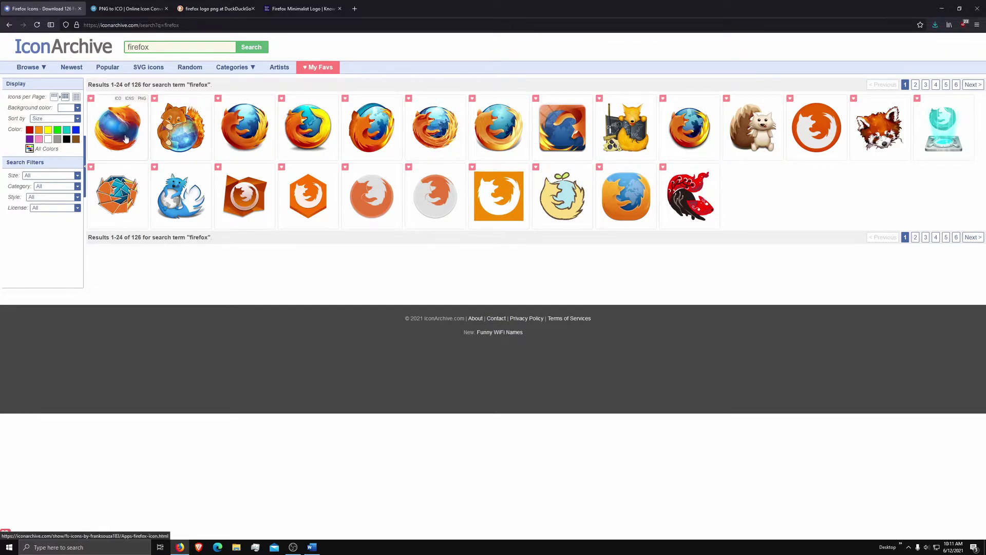
click(144, 136)
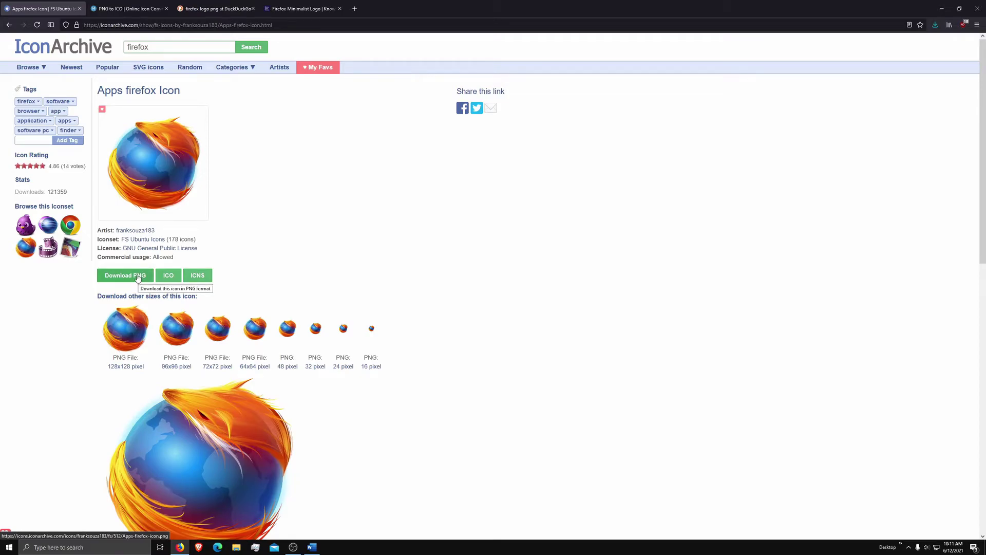
click(127, 9)
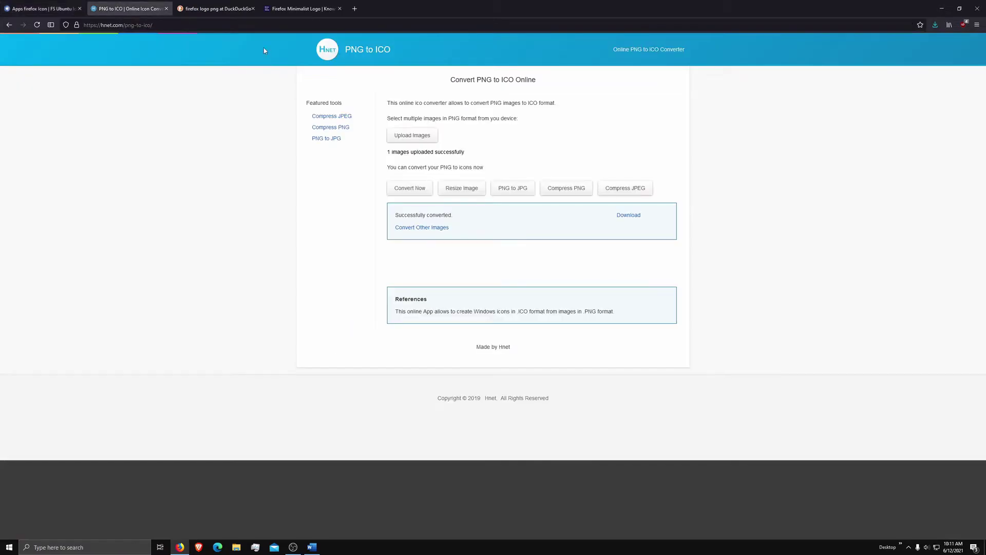
click(42, 9)
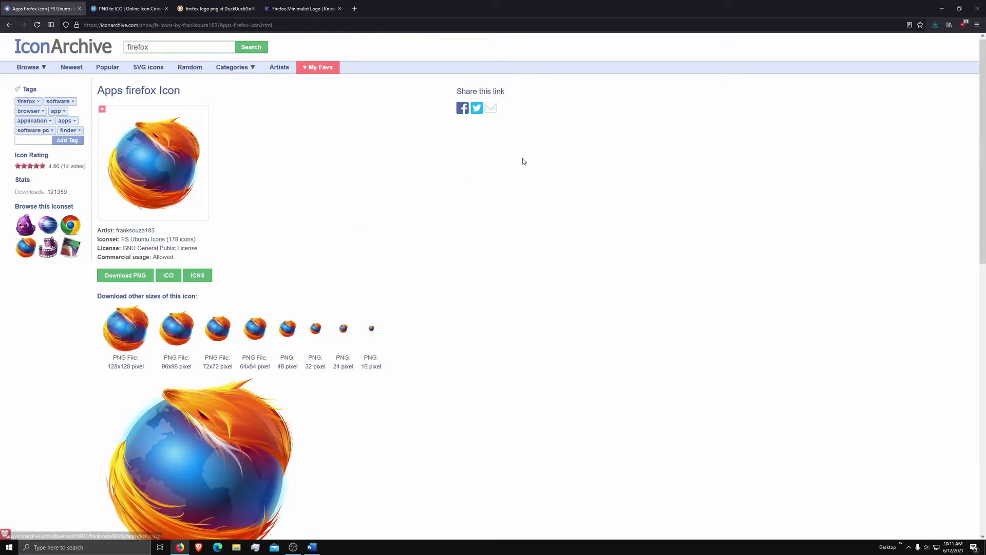
- Minimize Firefox and open the Firefox desktop shortcut's Properties
click(946, 8)
right_click(436, 145)
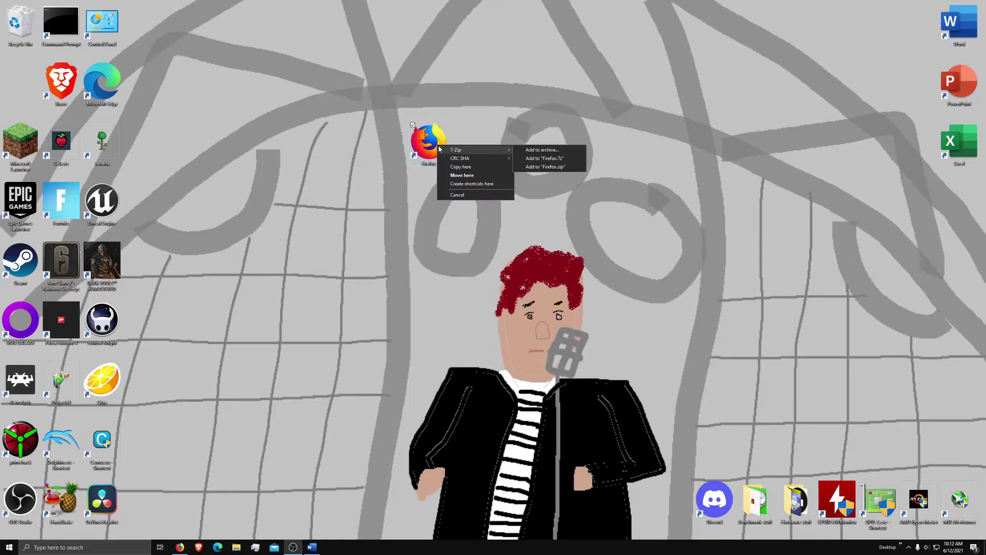
right_click(426, 141)
click(367, 320)
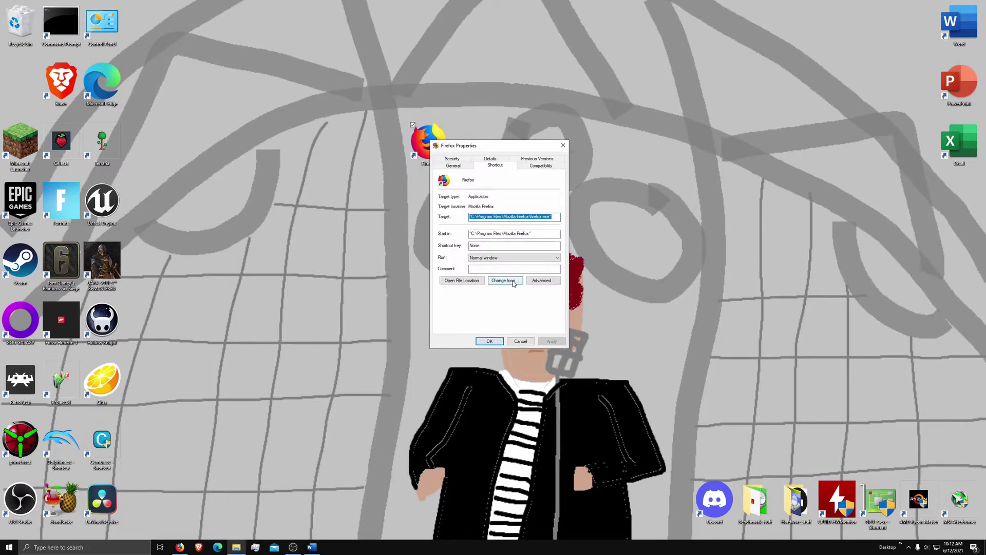
- Set the shortcut's icon to waterfox.ico, grant permission, and apply the change
click(505, 281)
click(549, 205)
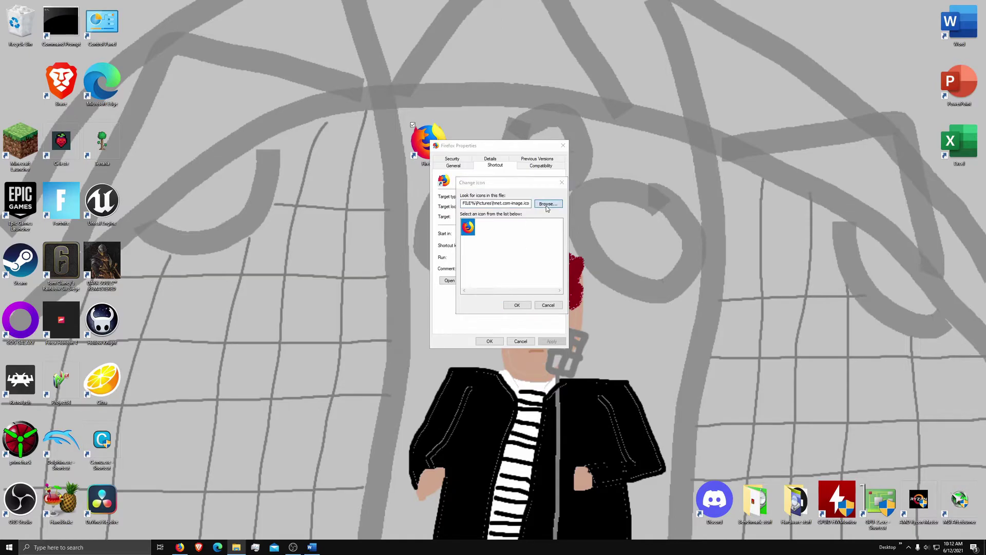
click(641, 321)
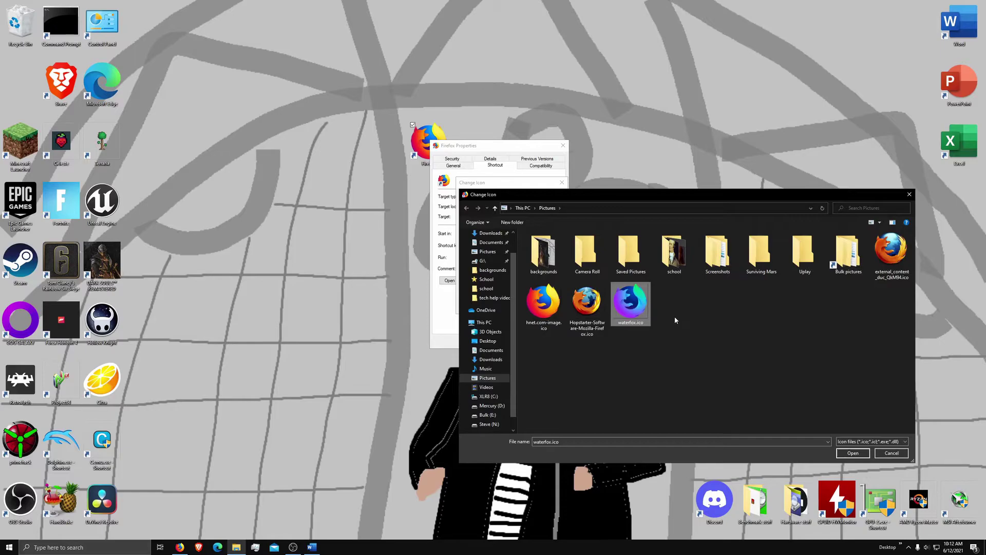
click(853, 453)
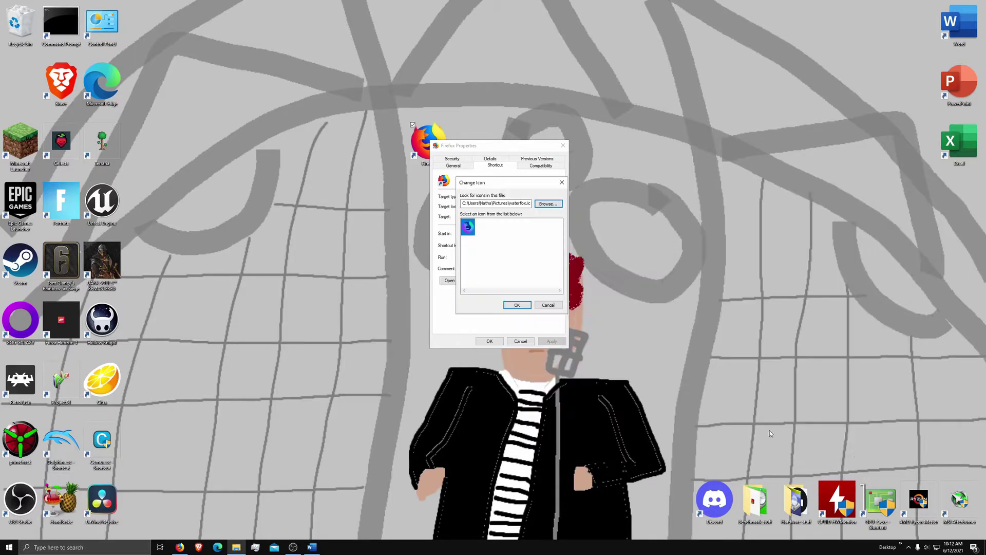
click(517, 305)
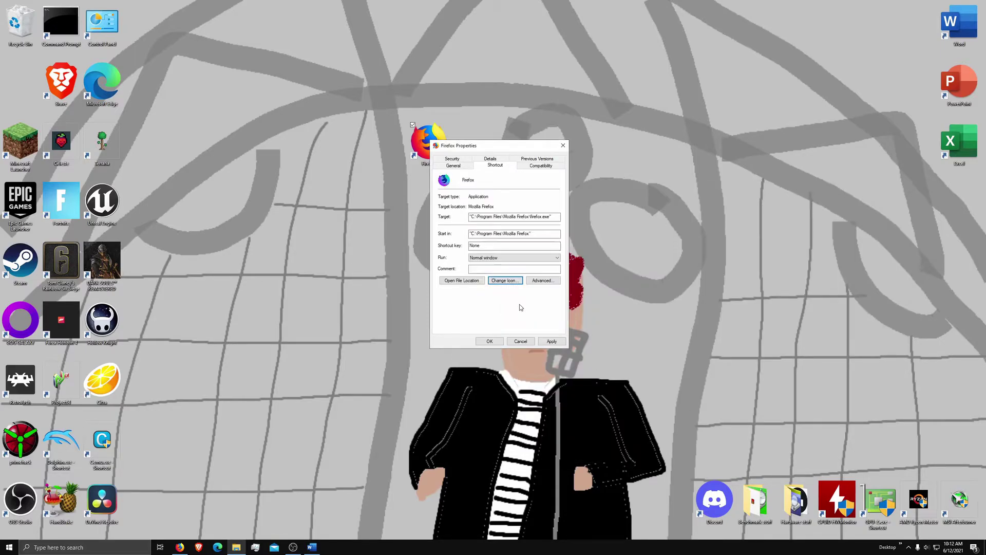
click(553, 342)
click(508, 263)
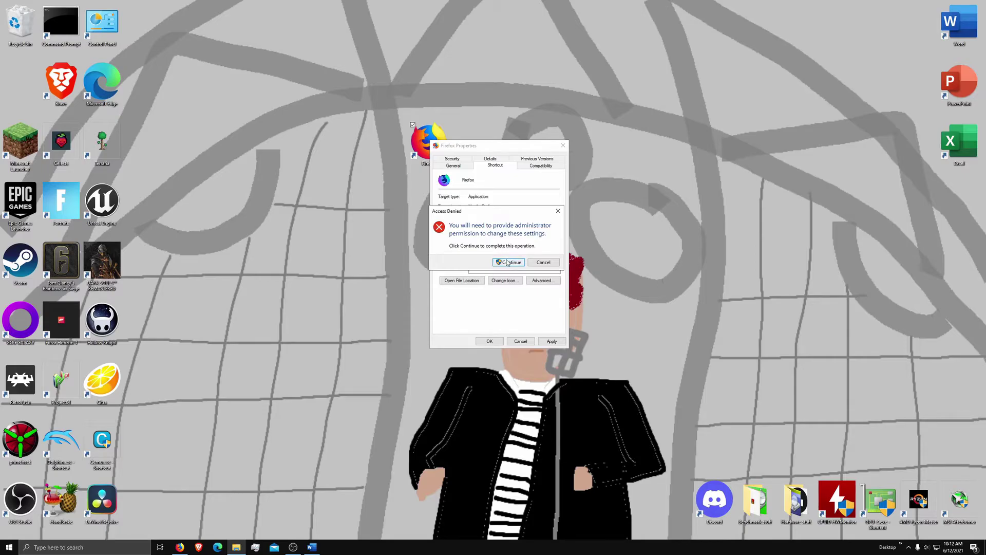
click(491, 342)
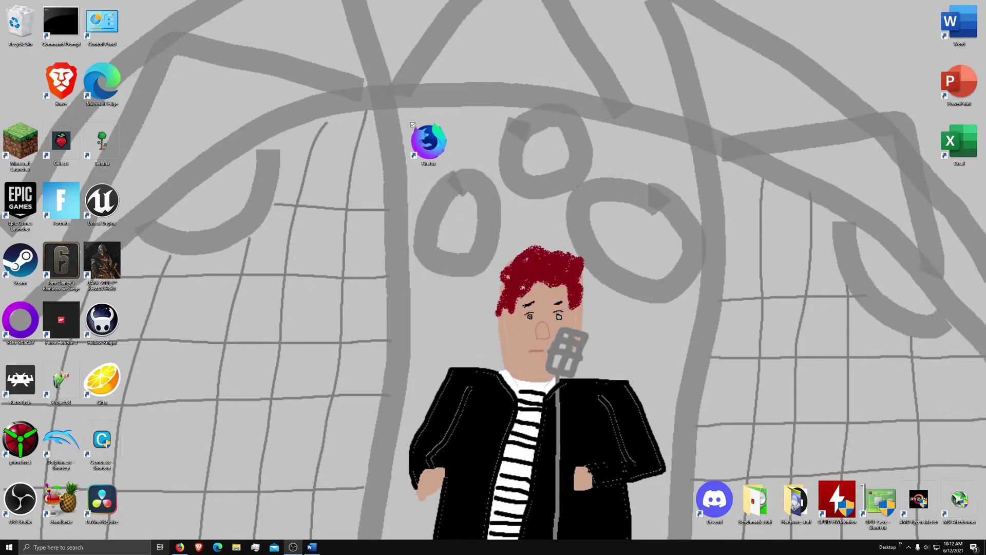
- Unpin Firefox from the taskbar and close the running Firefox window
right_click(179, 548)
click(171, 519)
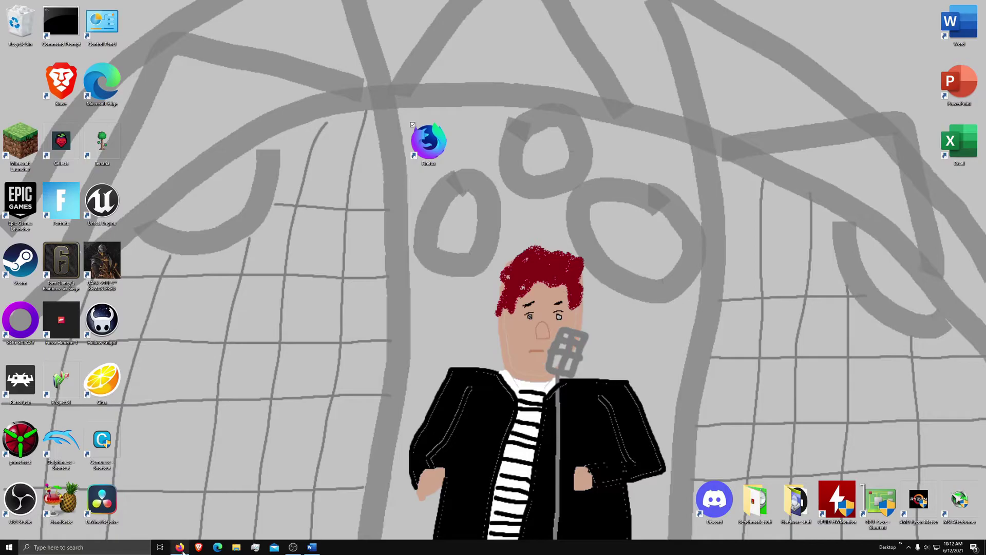
right_click(178, 548)
click(176, 518)
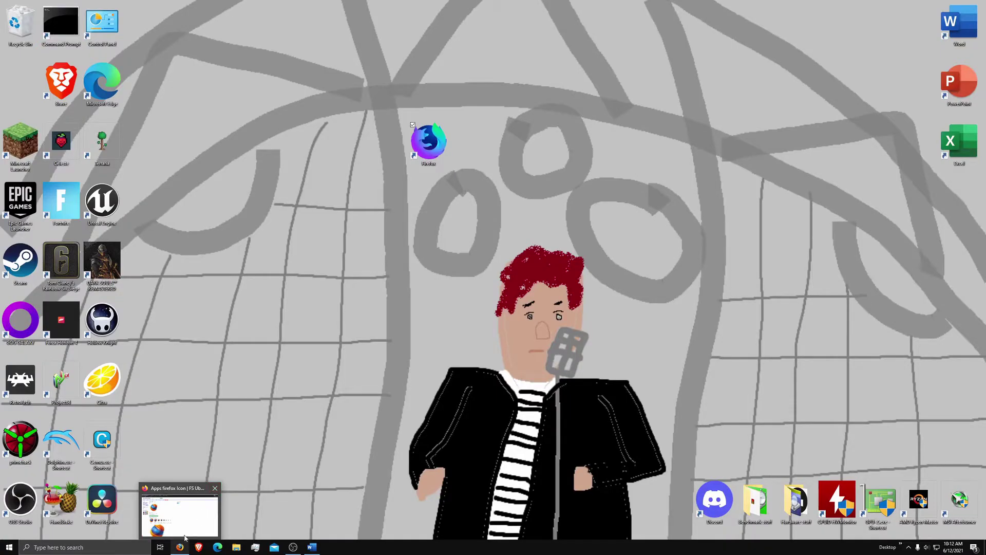
right_click(180, 548)
click(181, 518)
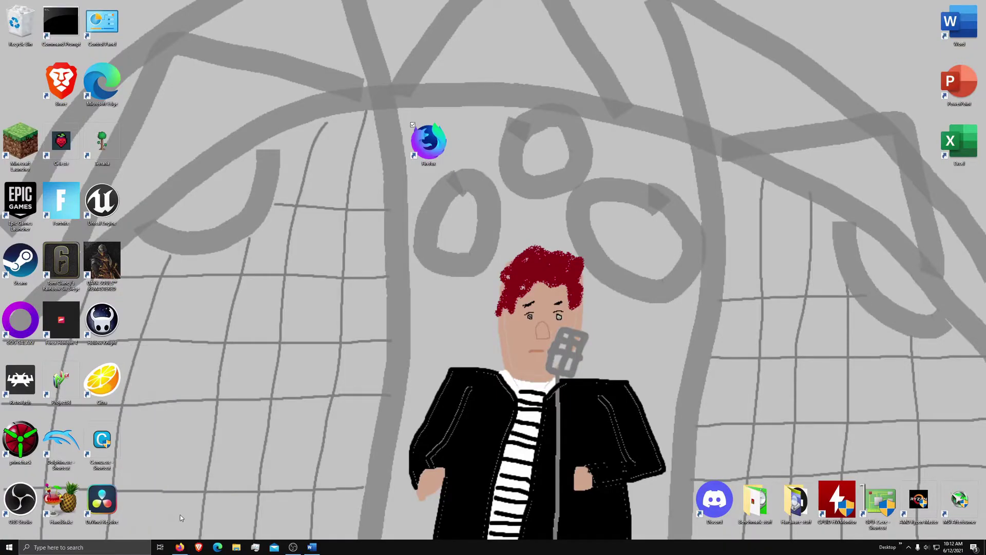
- Pin the re-iconed Firefox shortcut to the taskbar, relaunch Firefox from it, then minimize
double_click(429, 142)
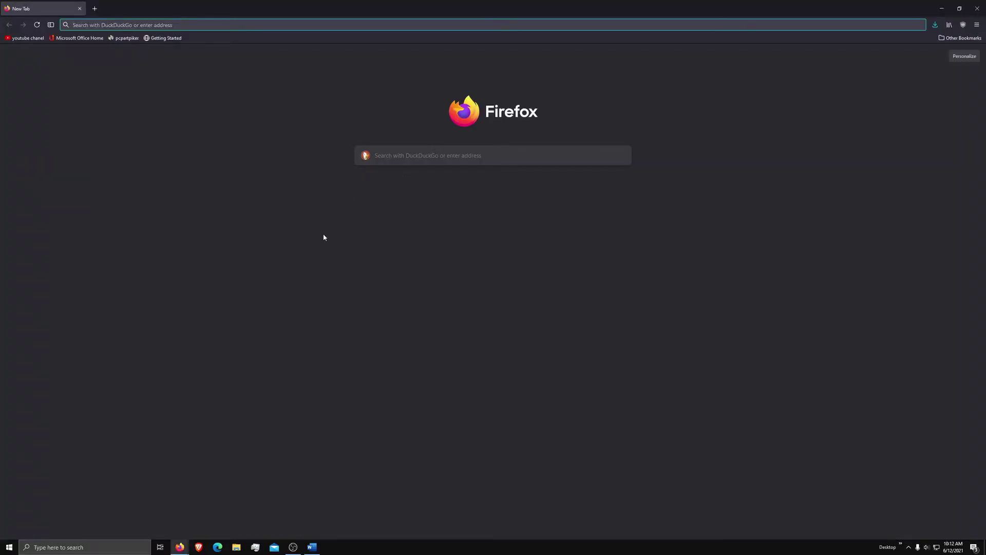
click(80, 9)
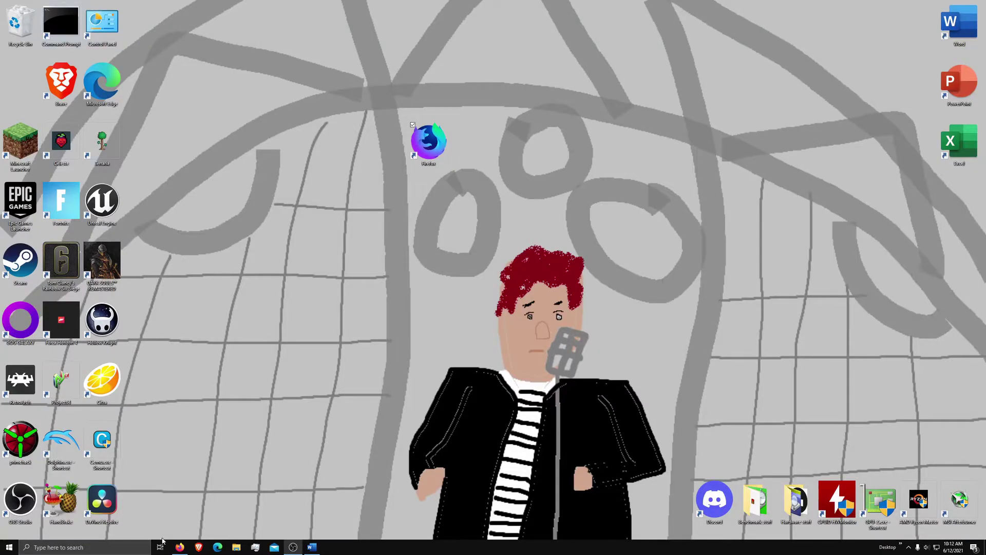
click(219, 486)
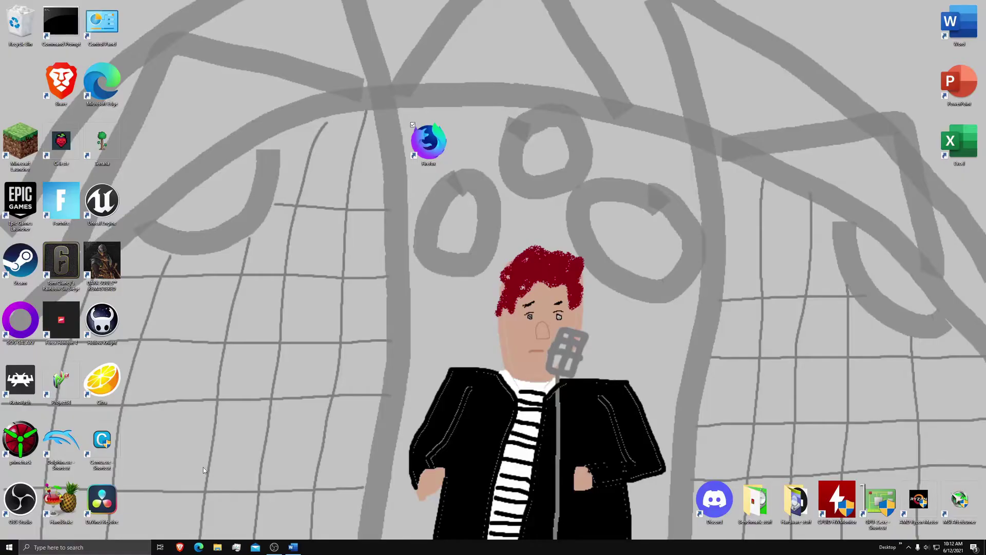
right_click(424, 153)
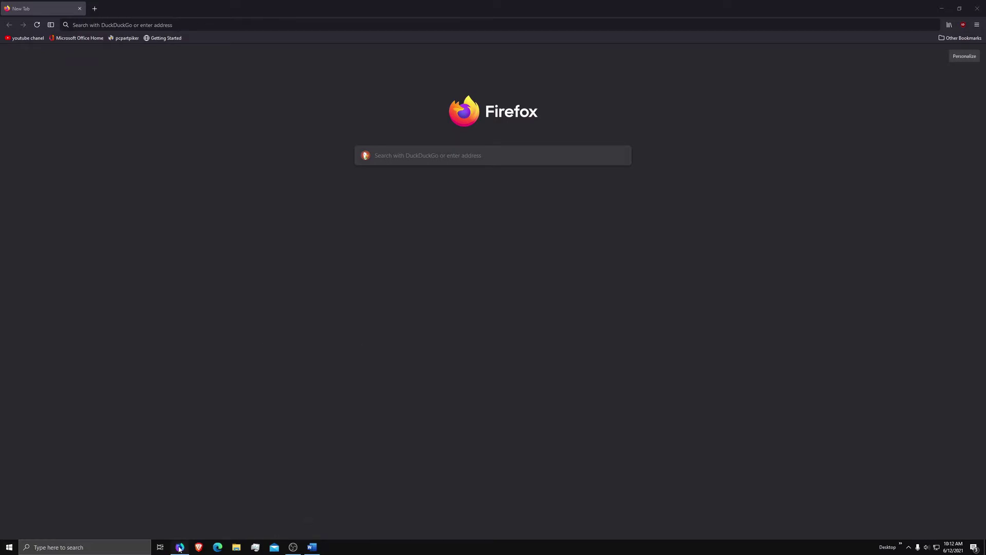
click(80, 8)
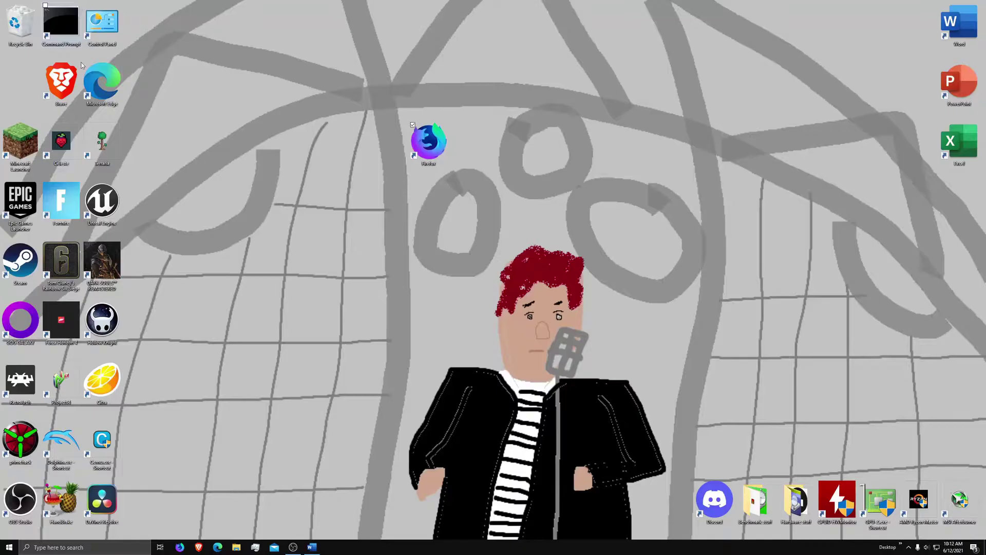
click(179, 548)
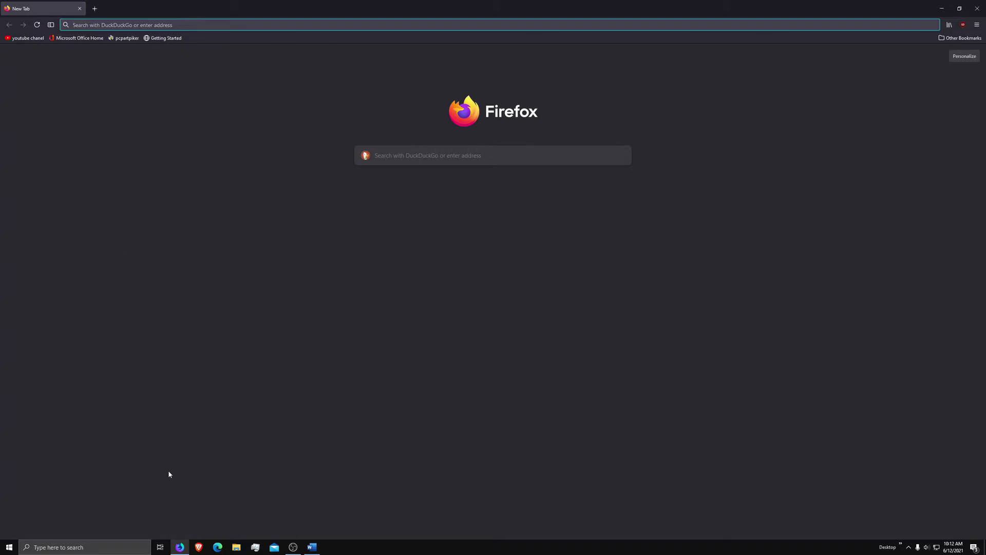
click(941, 8)
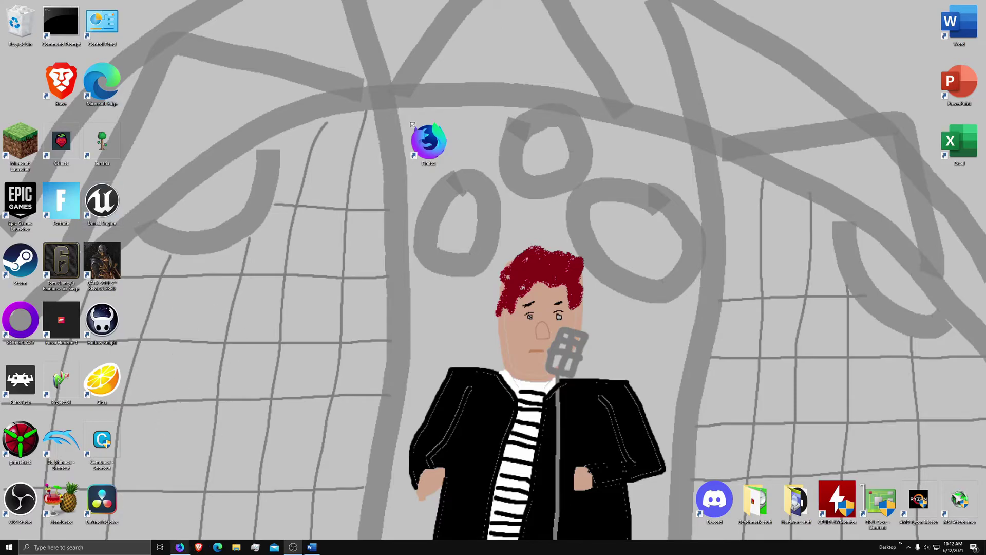
- Restore Firefox, search 'icon archive', browse iconarchive.com, then close the browser
click(151, 493)
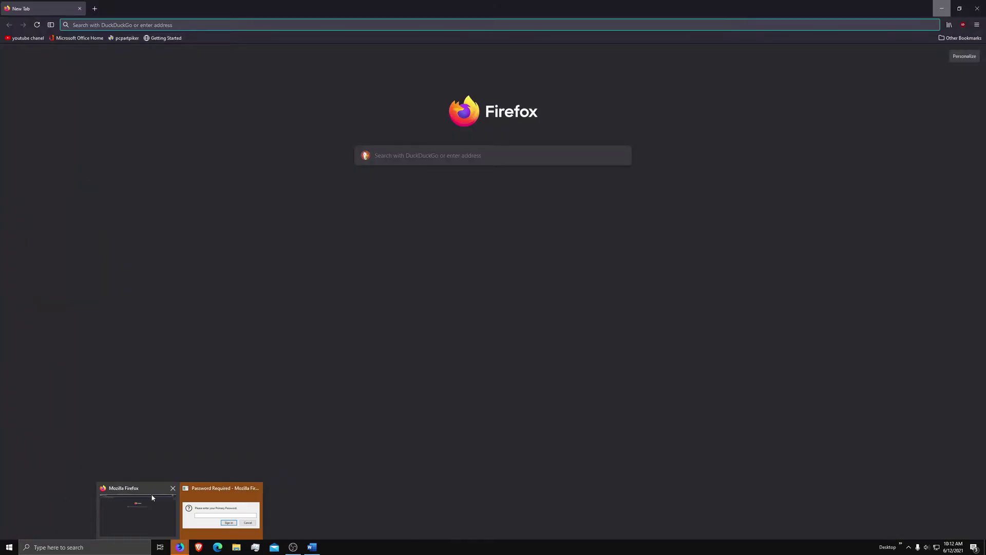
text(ico)
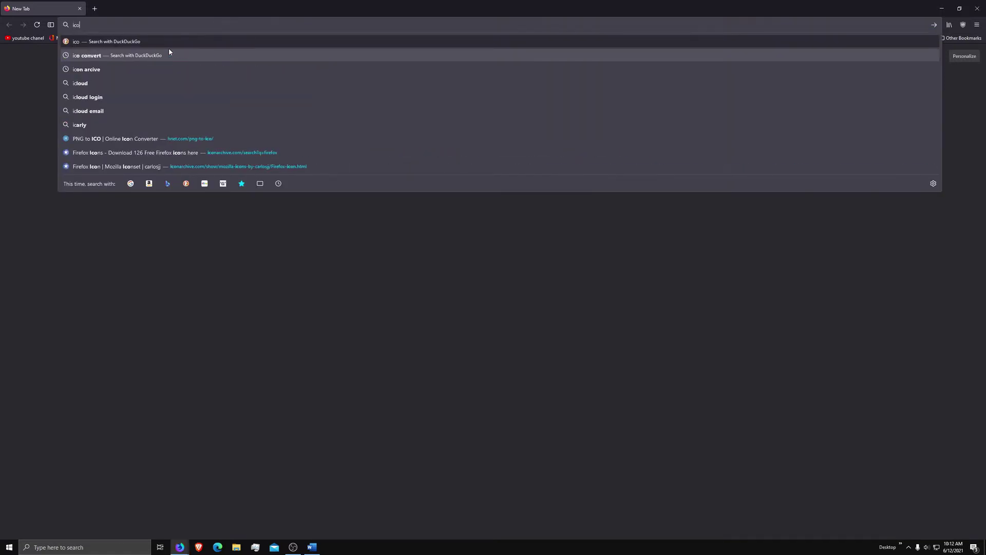
text(n archi)
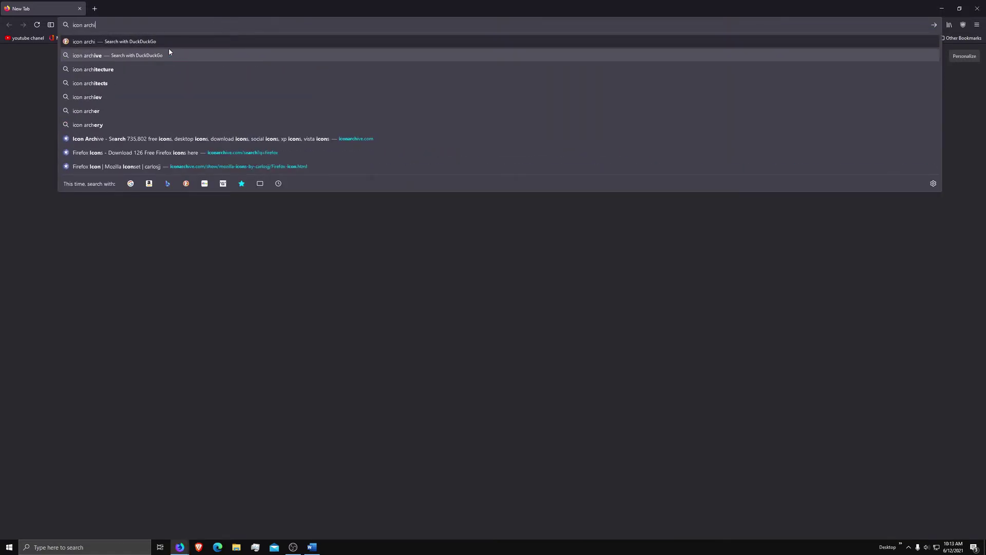
text(e)
key(Return)
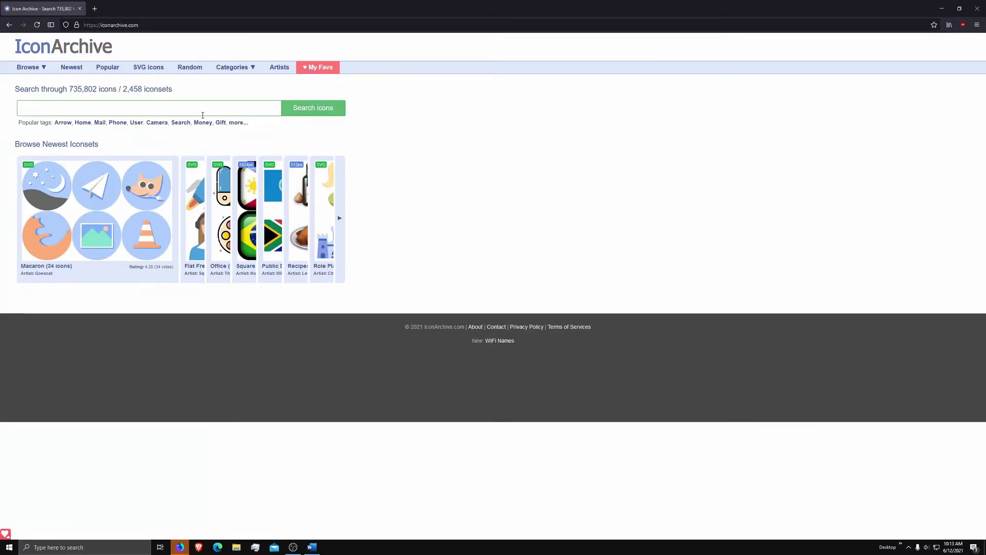
click(201, 108)
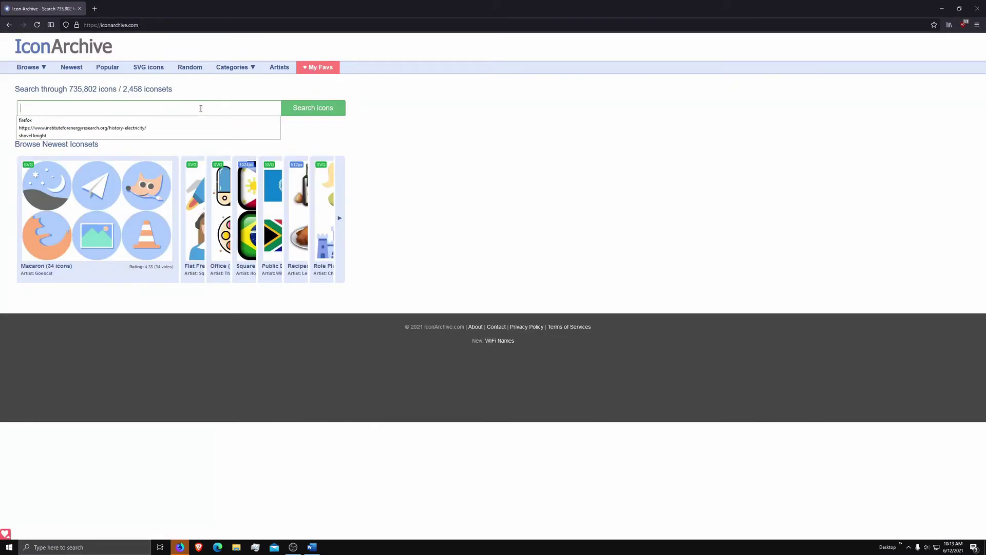
text(epic games)
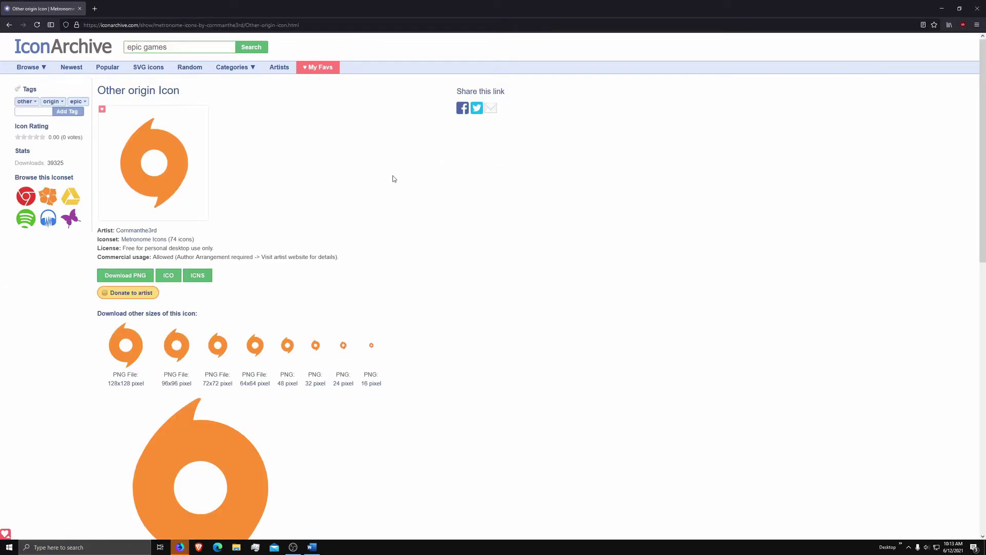
scroll(191, 379, down, 3)
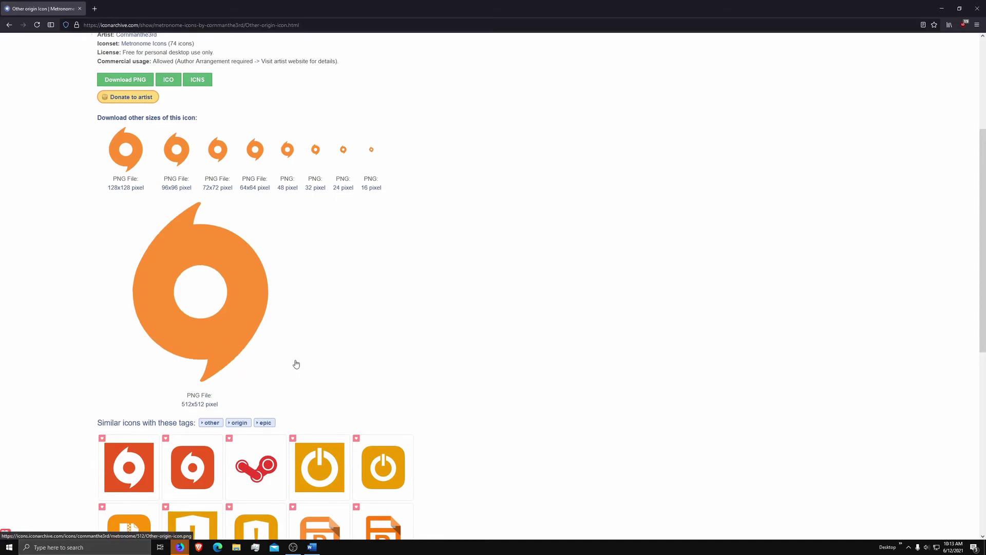
scroll(295, 364, up, 3)
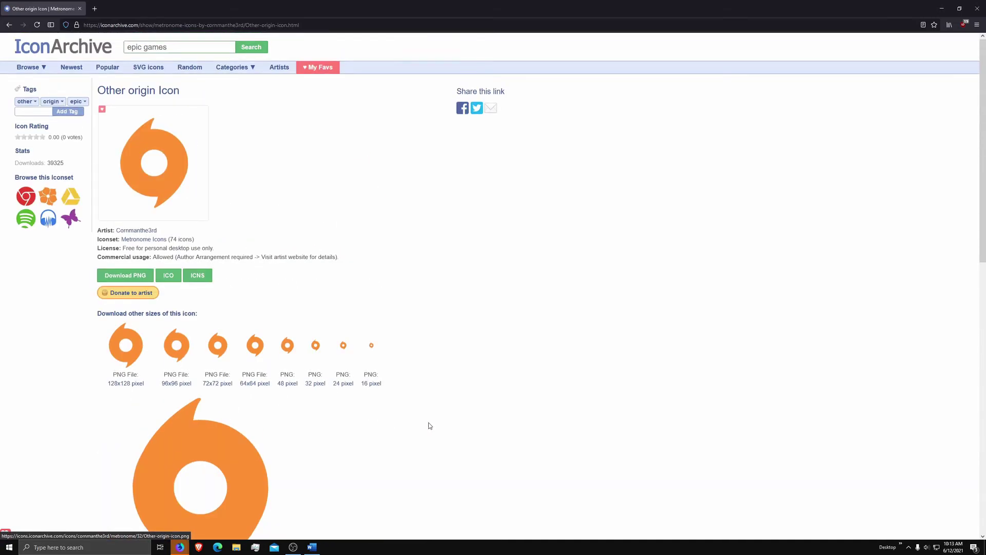
click(81, 9)
- Dismiss the password prompt, move the Firefox shortcut top-left, and set desktop icons to Medium
click(544, 287)
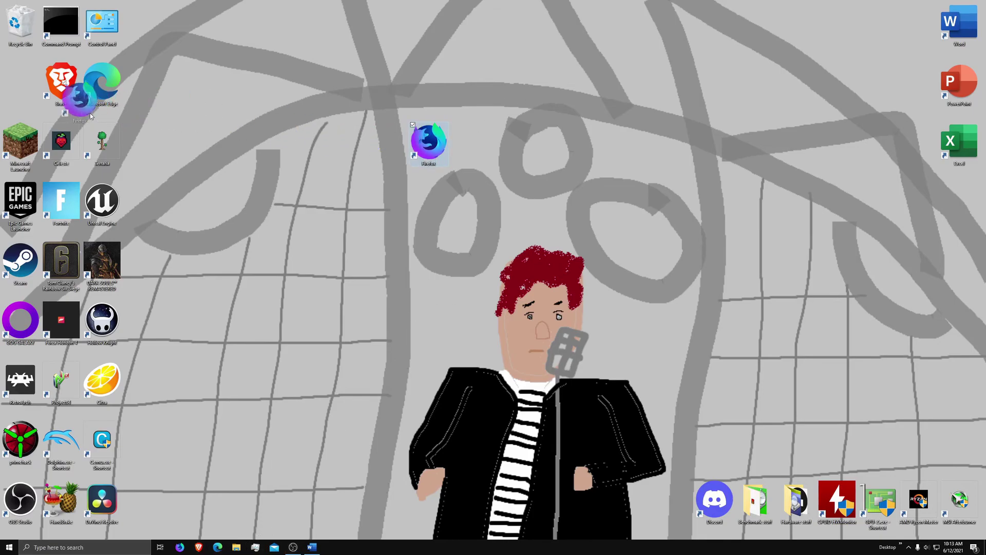
drag(428, 143, 36, 99)
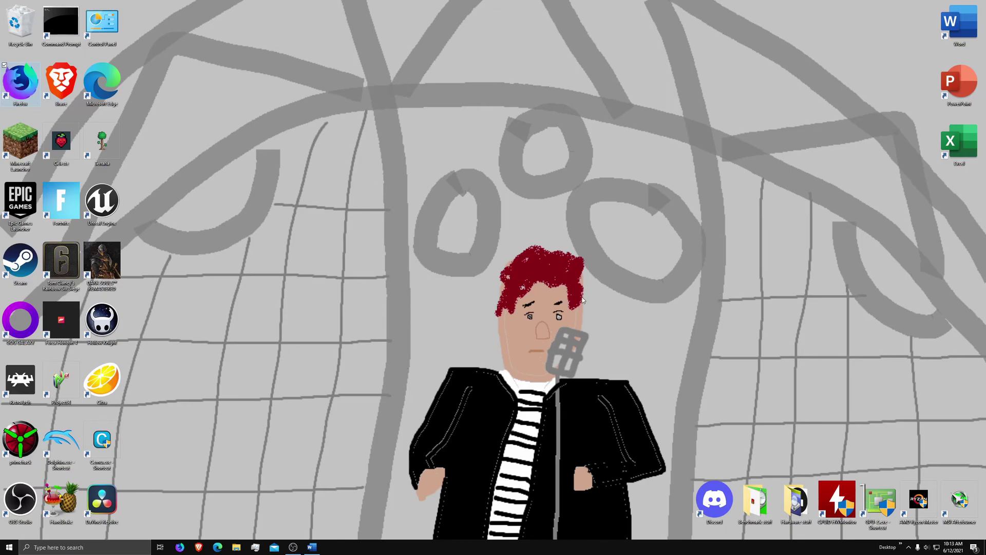
right_click(573, 268)
mouse_move(525, 270)
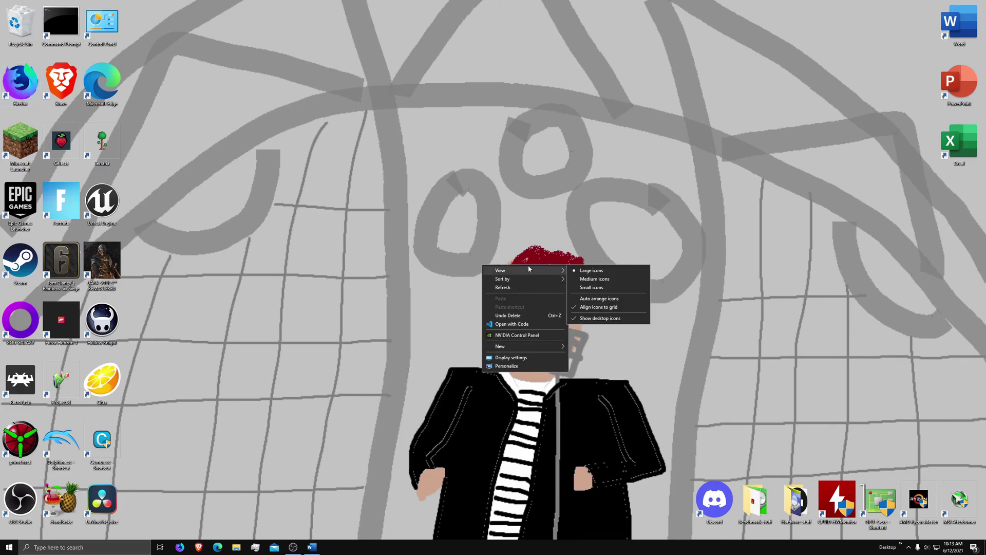
click(595, 278)
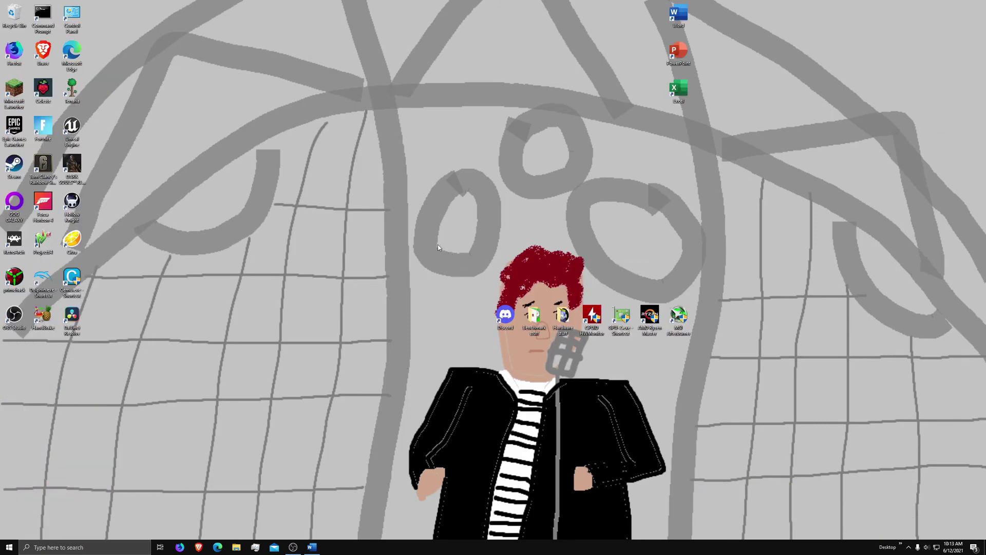